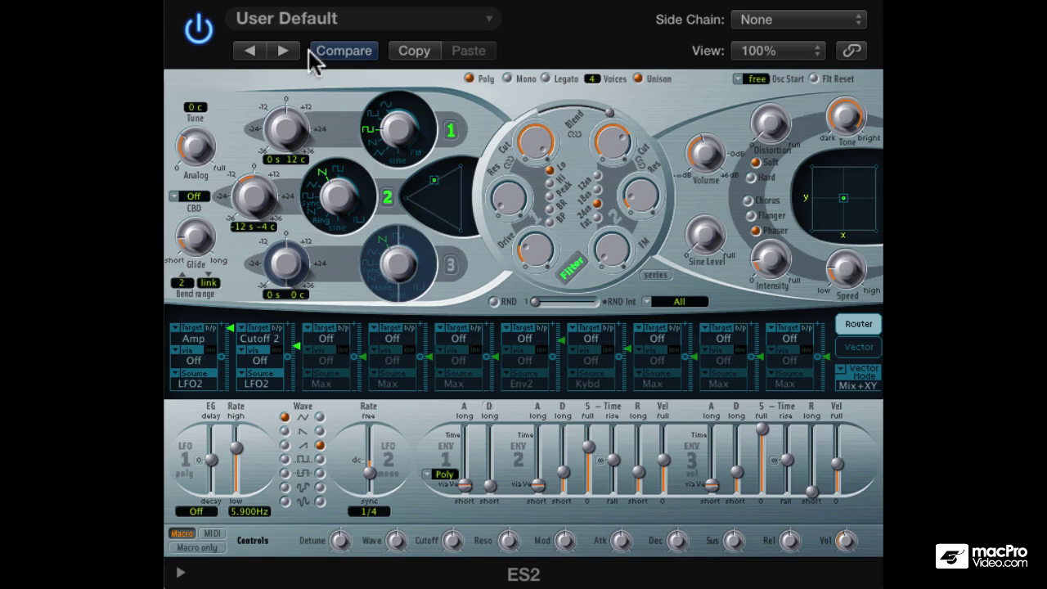
Reset the ES2 to its default patch with Recall Default from the settings menu
click(318, 21)
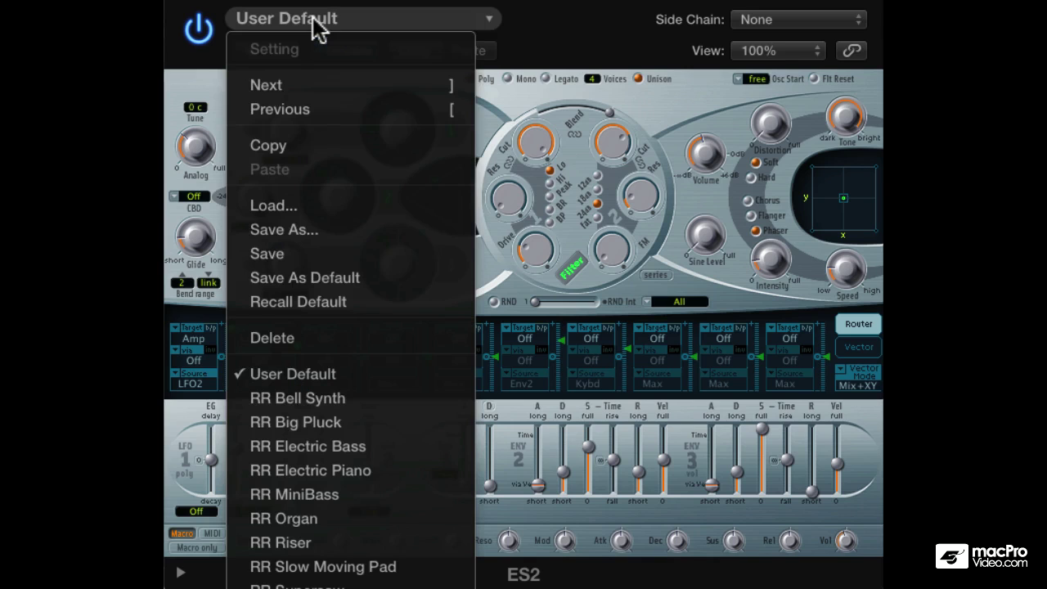
click(304, 300)
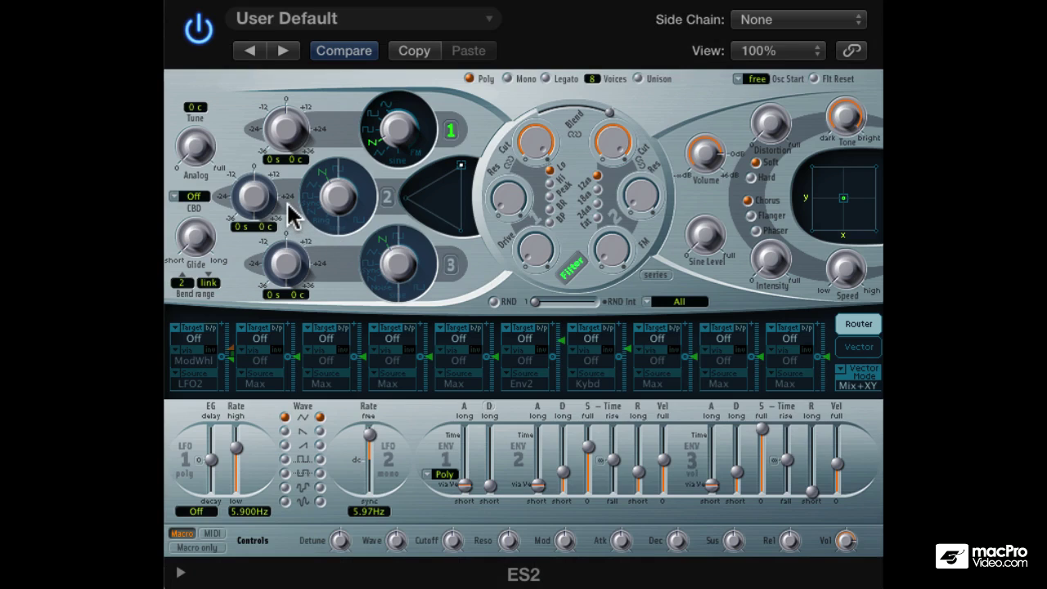
Turn on oscillator 2 with a square wave and lower the overall volume
click(389, 203)
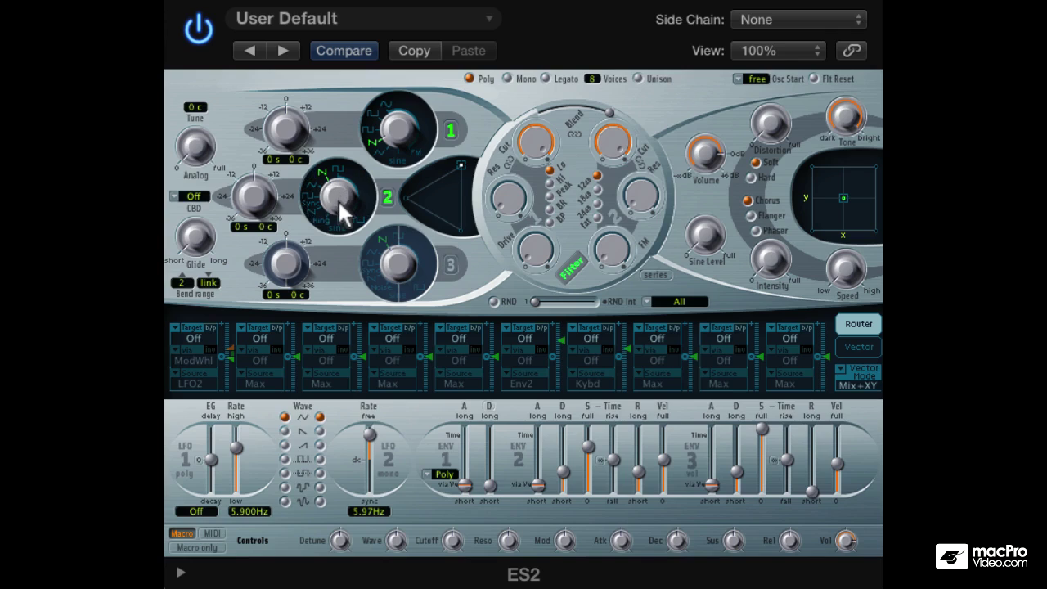
drag(338, 200, 339, 192)
drag(698, 137, 702, 206)
Lower filter 2's cutoff, switch it to the Fat slope, and slightly reduce its resonance
drag(612, 145, 610, 175)
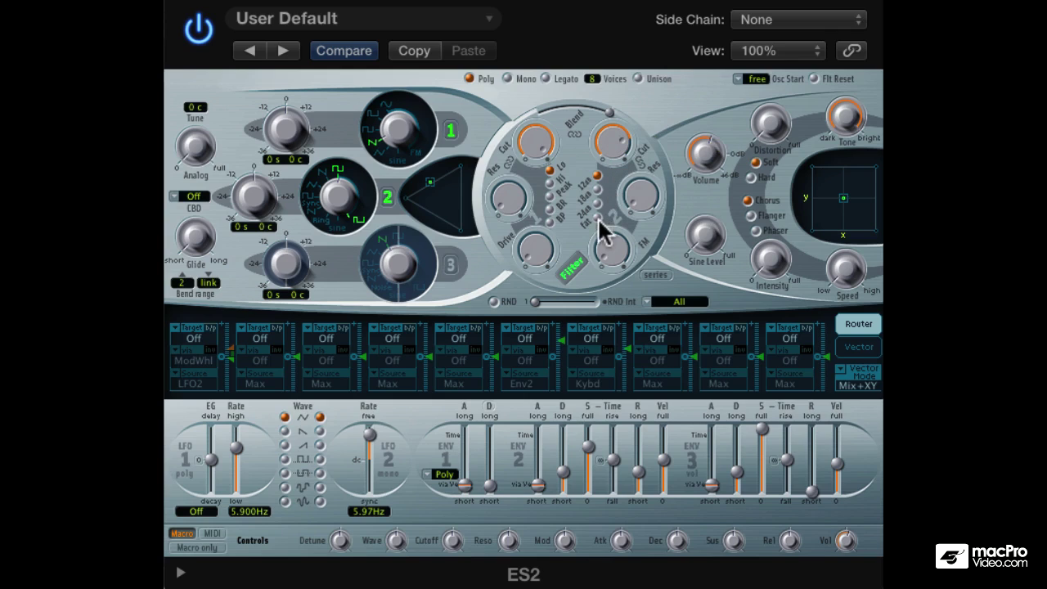
click(597, 217)
drag(643, 179, 642, 177)
Enable 4-voice unison, add analog drift, tune Osc 1 to -12 s -5 c, Osc 2 +4 c, raise phaser
click(638, 78)
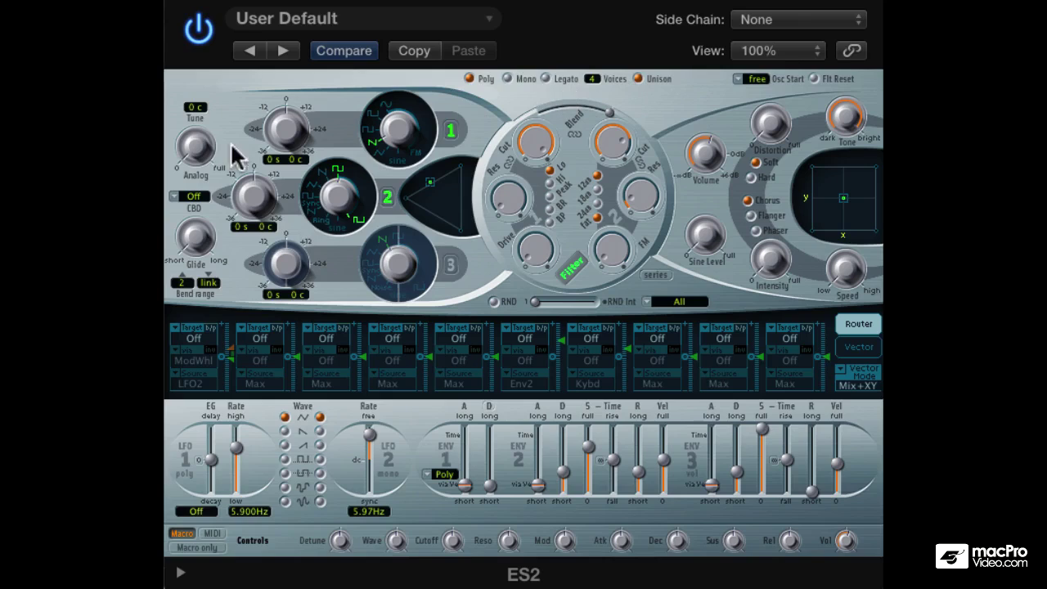
drag(188, 143, 180, 86)
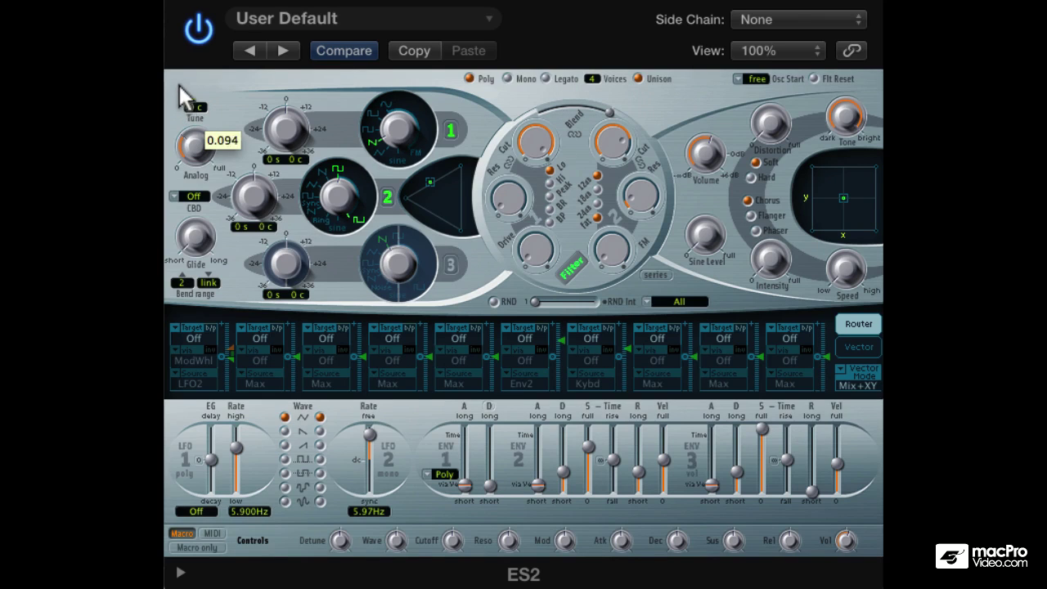
drag(292, 171, 294, 178)
drag(286, 135, 287, 164)
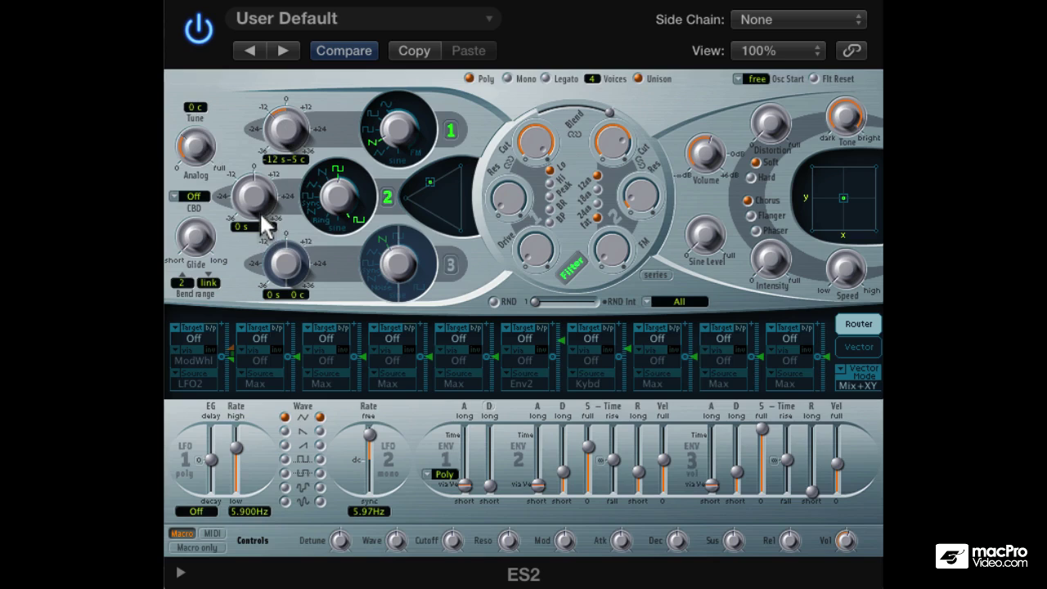
drag(261, 217, 306, 218)
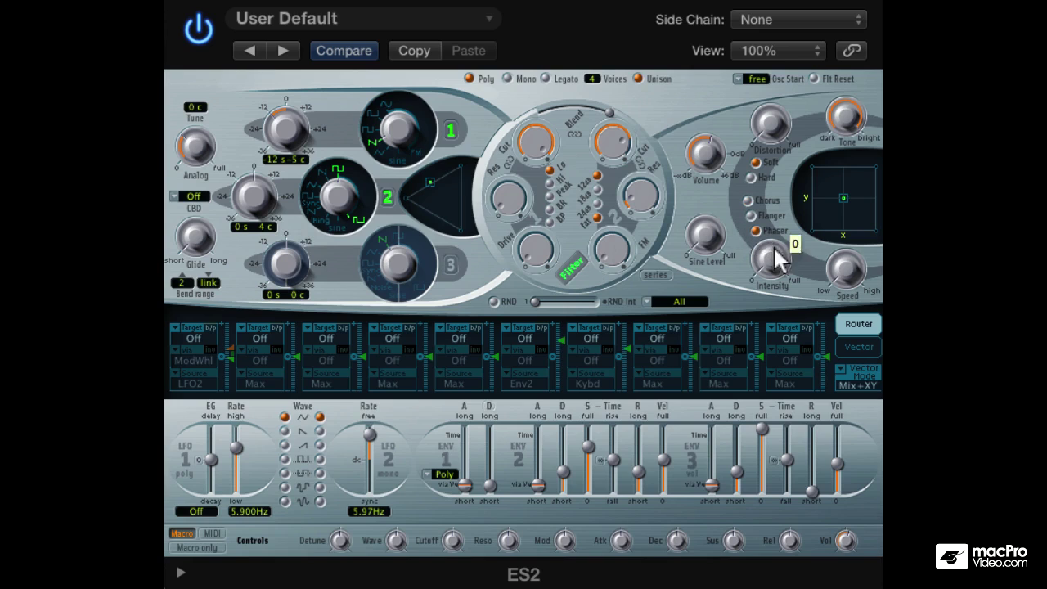
mouse_move(772, 253)
mouse_down()
mouse_move(773, 224)
mouse_move(769, 263)
mouse_up()
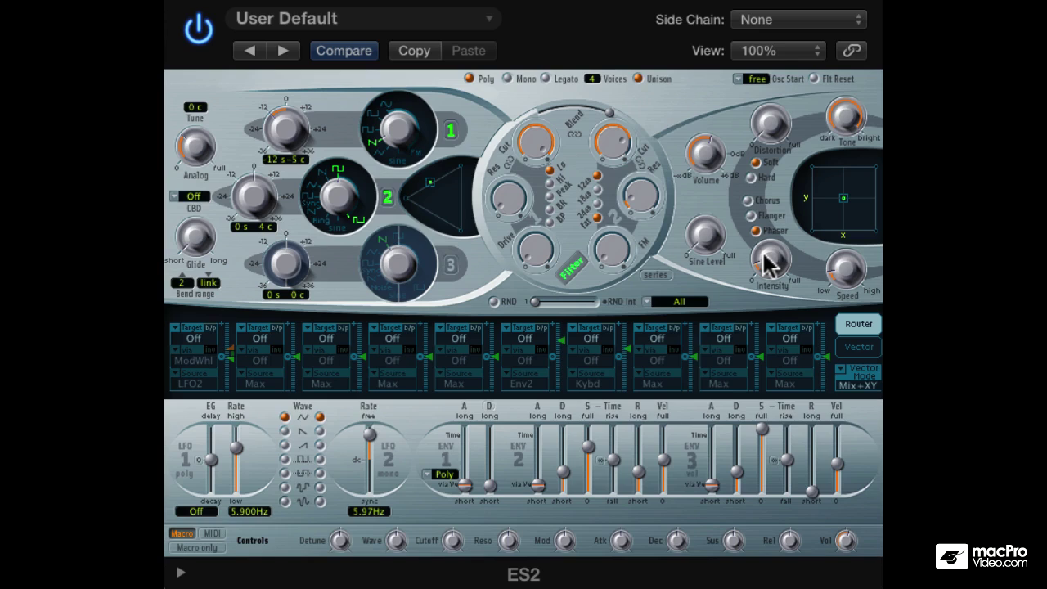
Route LFO2 to Amp in slot 1 at amount 1.00 with Via Off, and sync LFO2 to 1/4
click(197, 337)
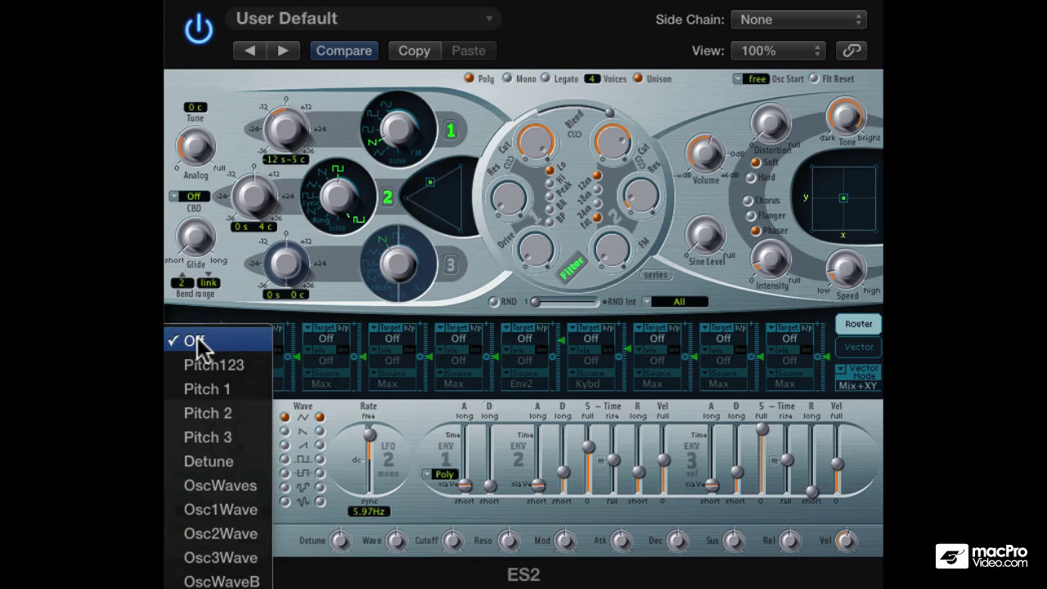
scroll(197, 337, down, 10)
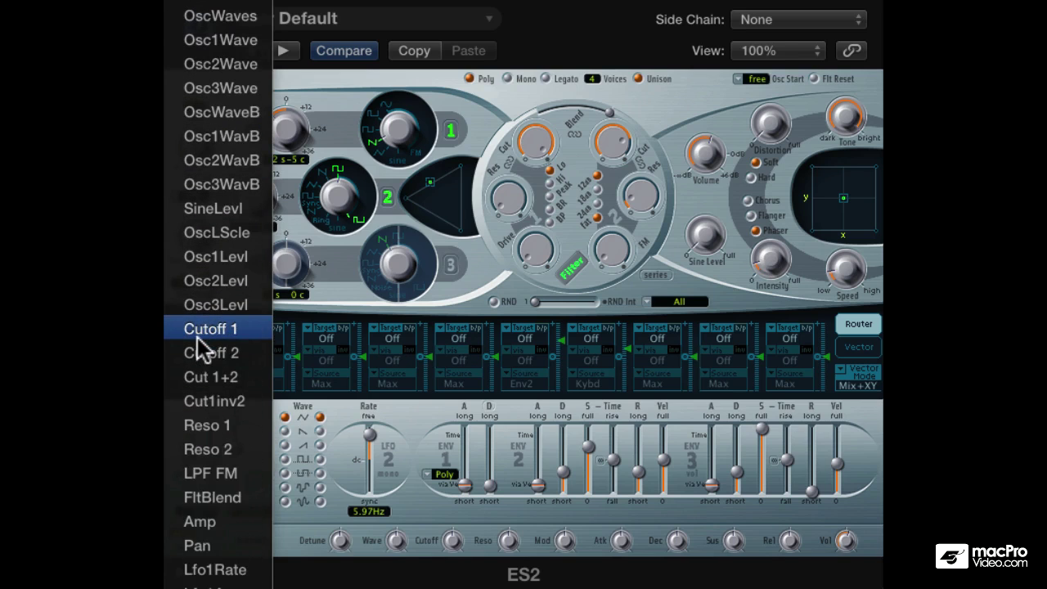
click(209, 520)
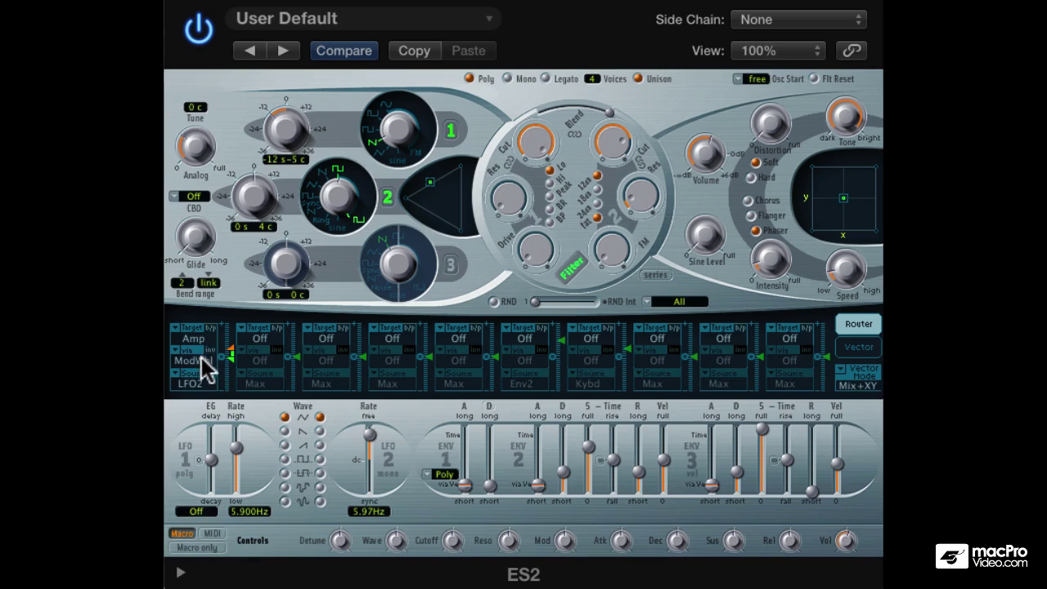
click(202, 358)
click(224, 100)
drag(232, 357, 219, 262)
drag(370, 432, 368, 474)
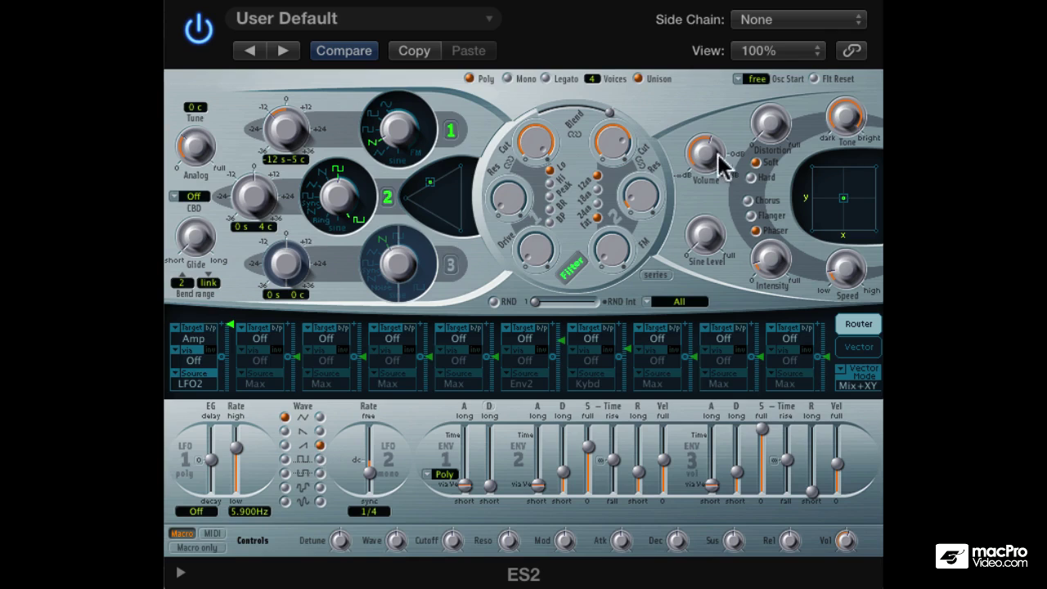
Lower the volume to -22 dB, reduce filter 2's cutoff, and rebalance the triangle oscillator mix
drag(718, 164, 709, 187)
drag(611, 145, 611, 159)
drag(429, 187, 465, 131)
mouse_move(703, 162)
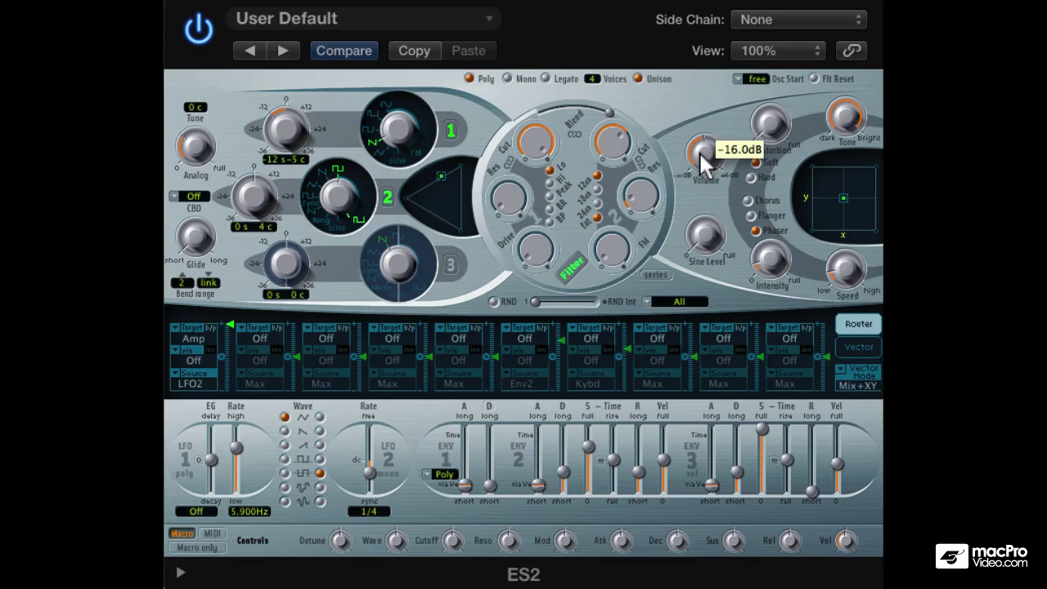
drag(700, 156, 701, 158)
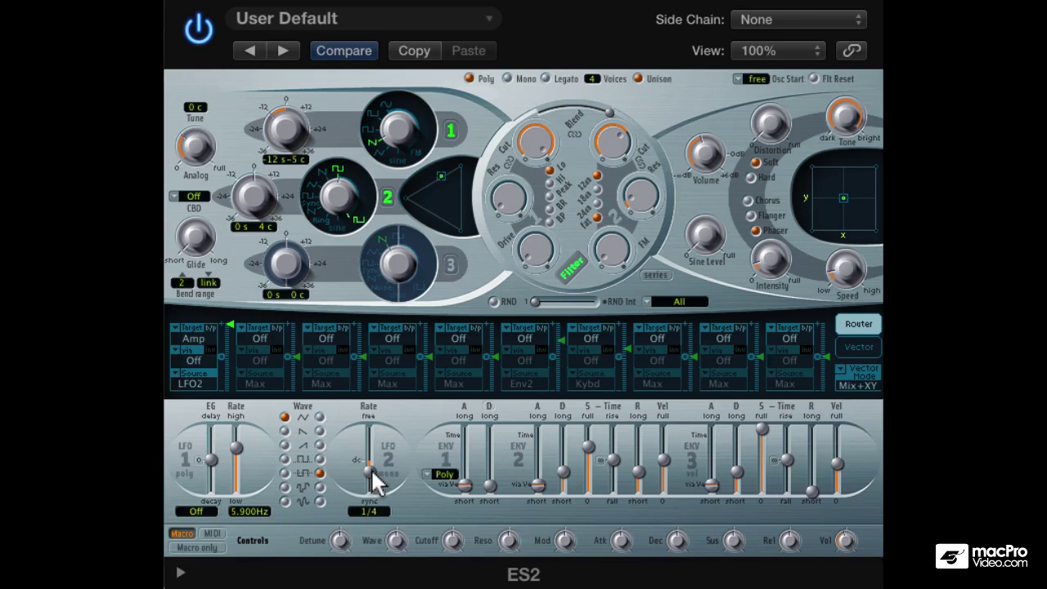
Give LFO2 a new waveform and set its synced rate to 1/2d
drag(373, 477, 371, 468)
click(319, 446)
mouse_move(370, 470)
mouse_down()
mouse_move(373, 481)
mouse_move(368, 470)
mouse_up()
Set modulation slot 2 to target Cutoff 2 with LFO2 as its source
click(261, 339)
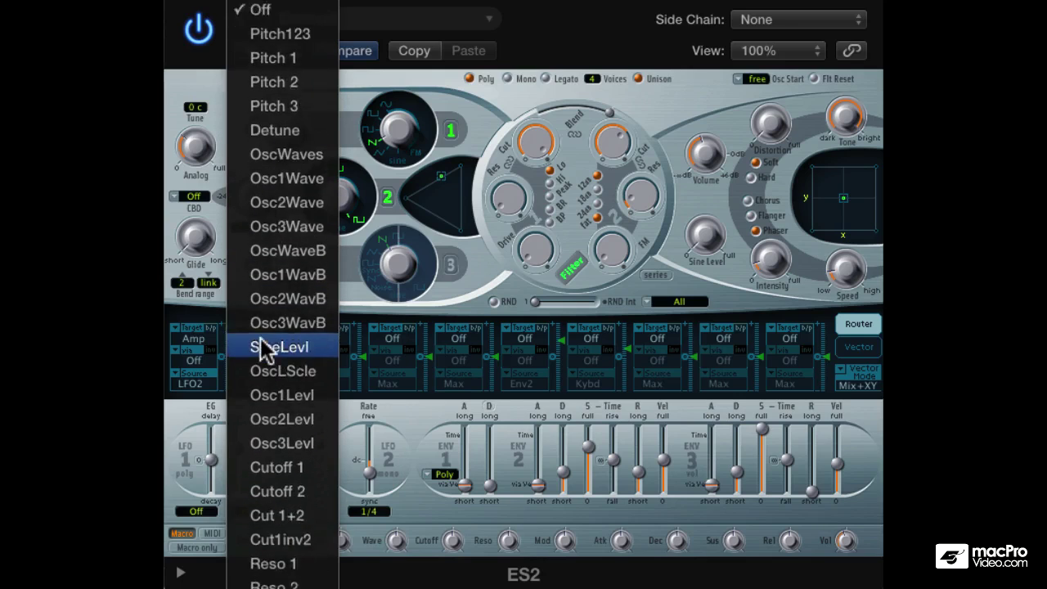
scroll(260, 340, down, 3)
click(265, 386)
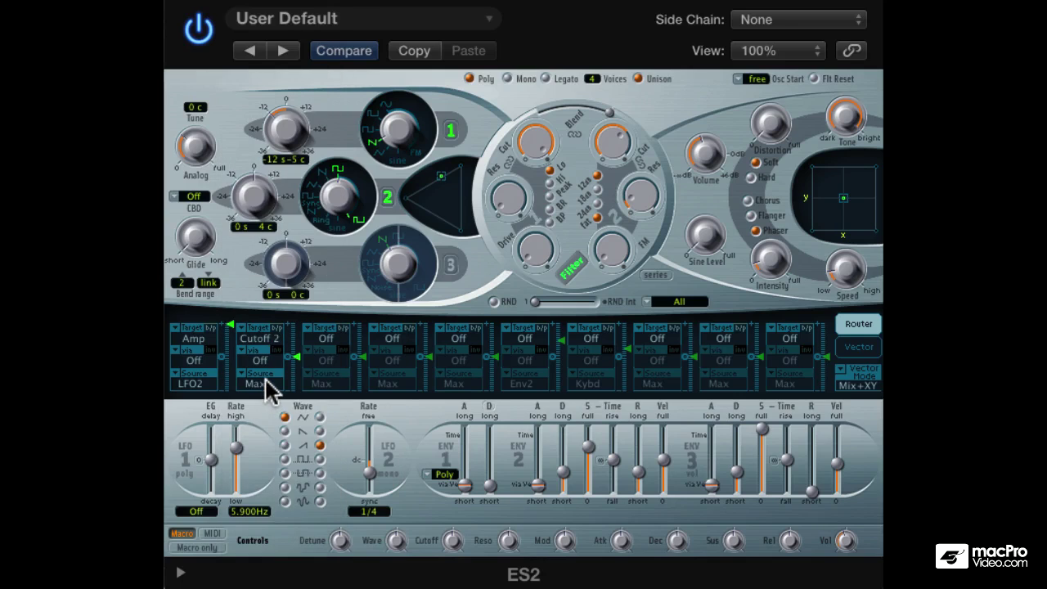
click(265, 382)
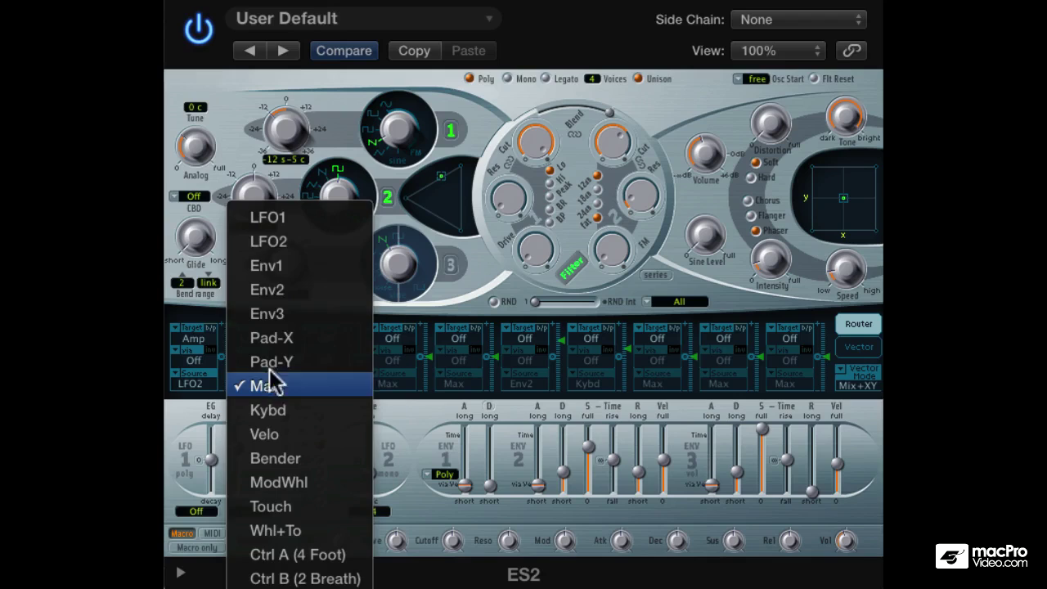
click(282, 246)
Raise the Cutoff 2 modulation amount and turn filter 2 resonance down to 0
mouse_move(296, 357)
mouse_down()
mouse_move(295, 337)
mouse_move(300, 347)
mouse_up()
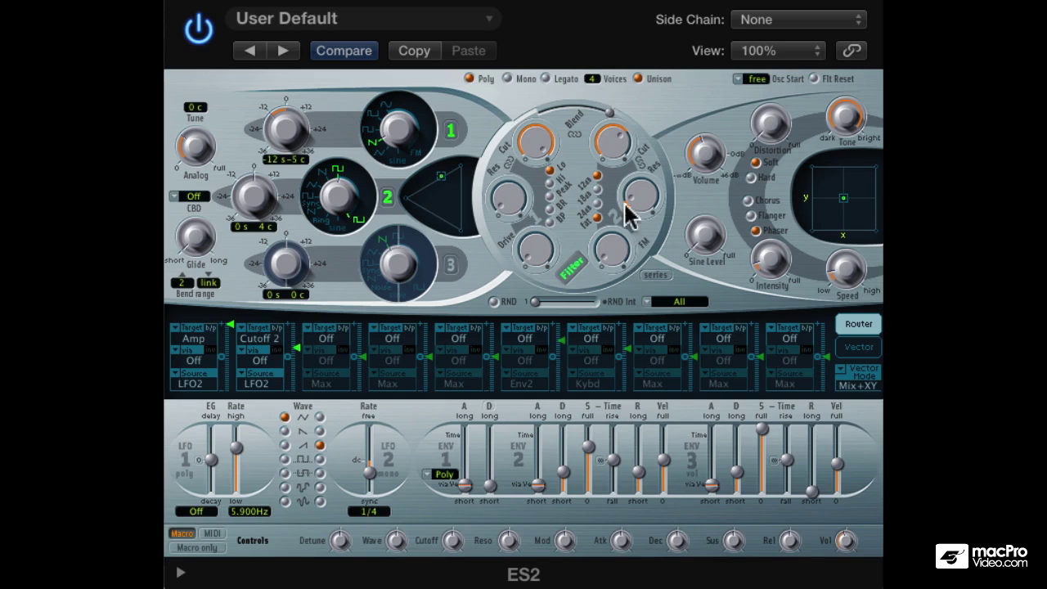
drag(639, 193, 641, 216)
drag(299, 350, 298, 323)
Compare with the Amp routing bypassed, re-enable it, and set the Cutoff 2 amount to about 0.55
click(214, 328)
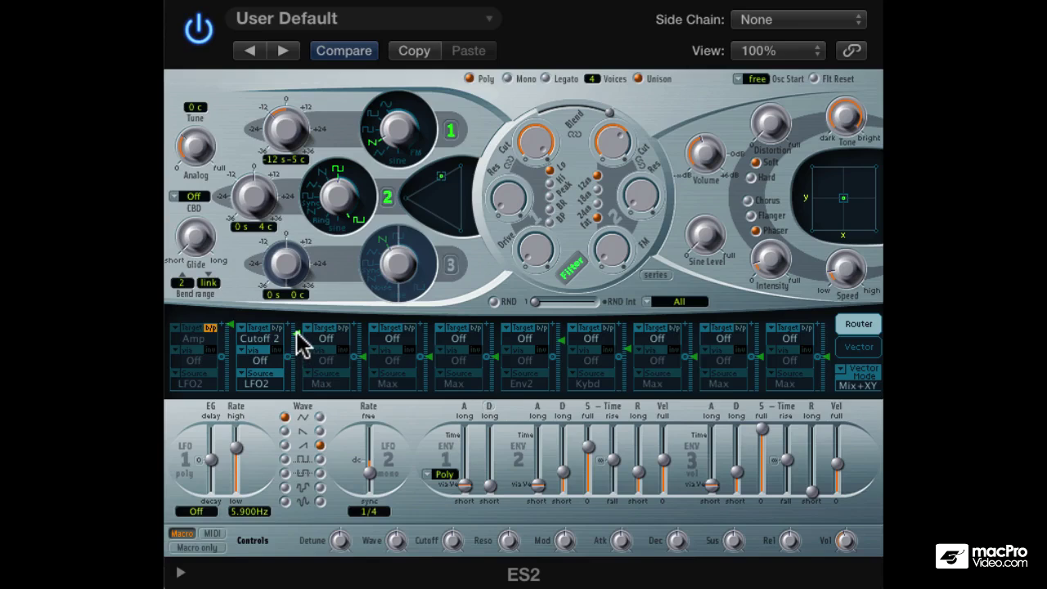
drag(297, 330, 297, 300)
click(211, 328)
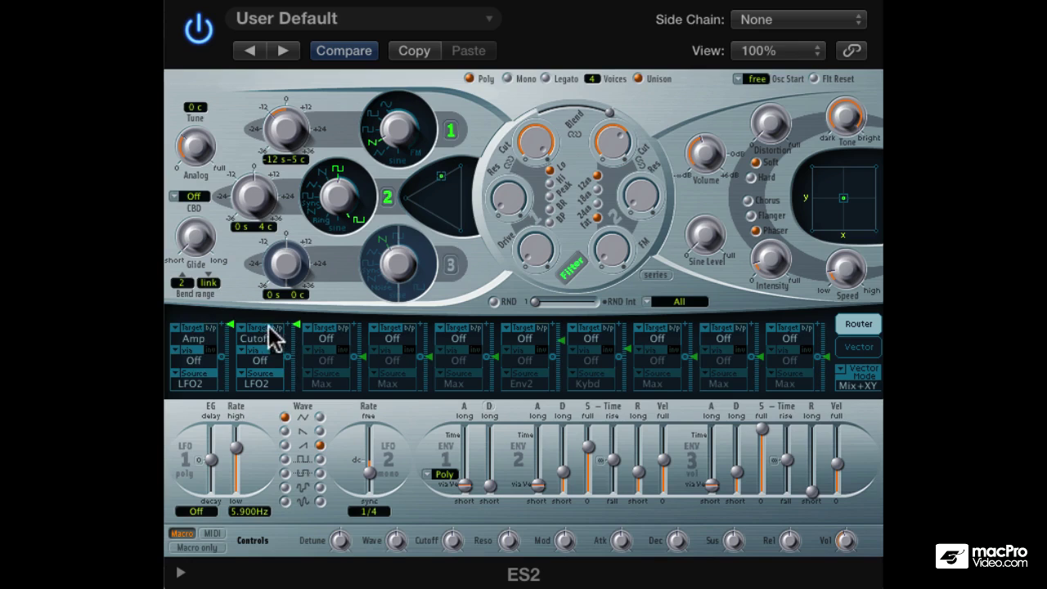
mouse_move(296, 327)
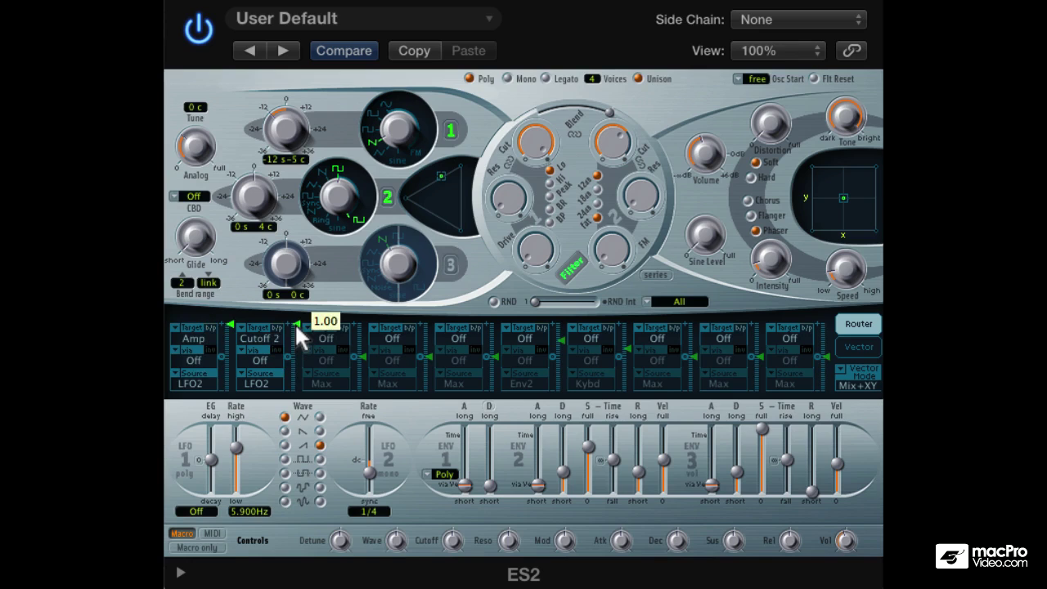
drag(295, 327, 294, 349)
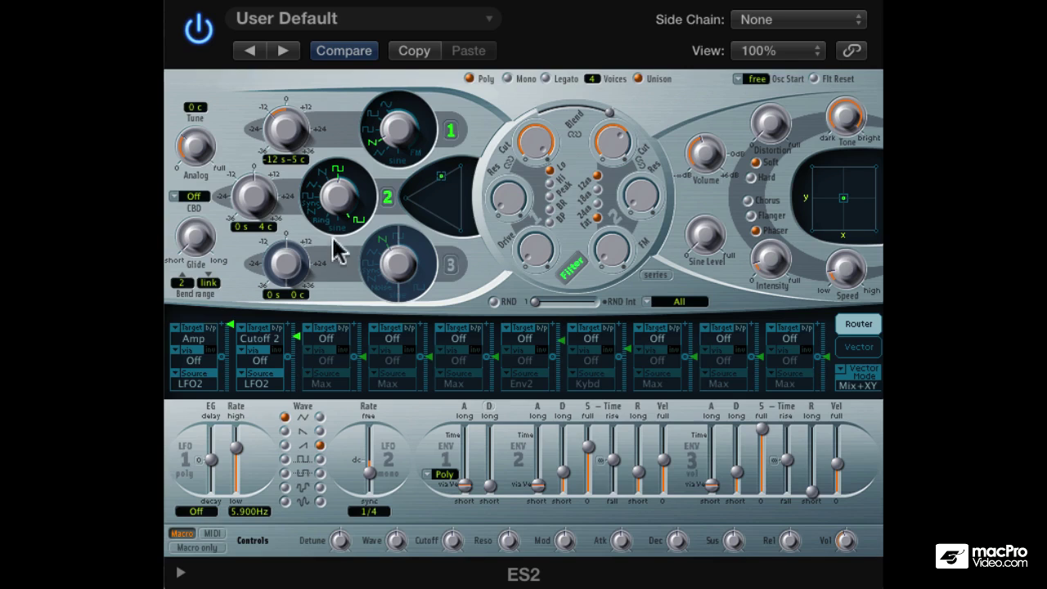
Save the current patch as a new preset named 'RR Pumping Synth'
click(402, 20)
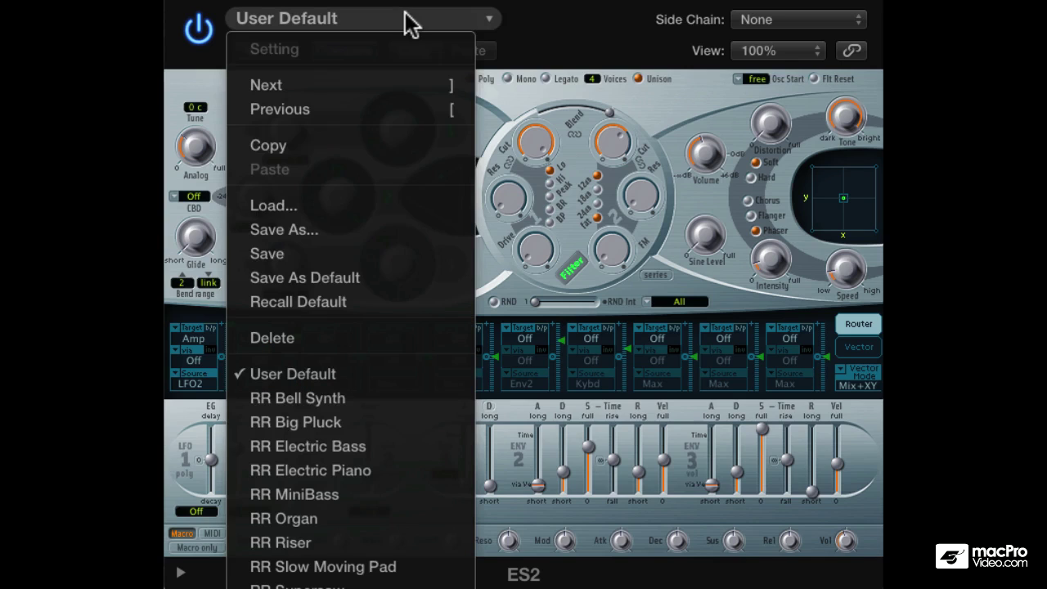
click(359, 237)
text(R)
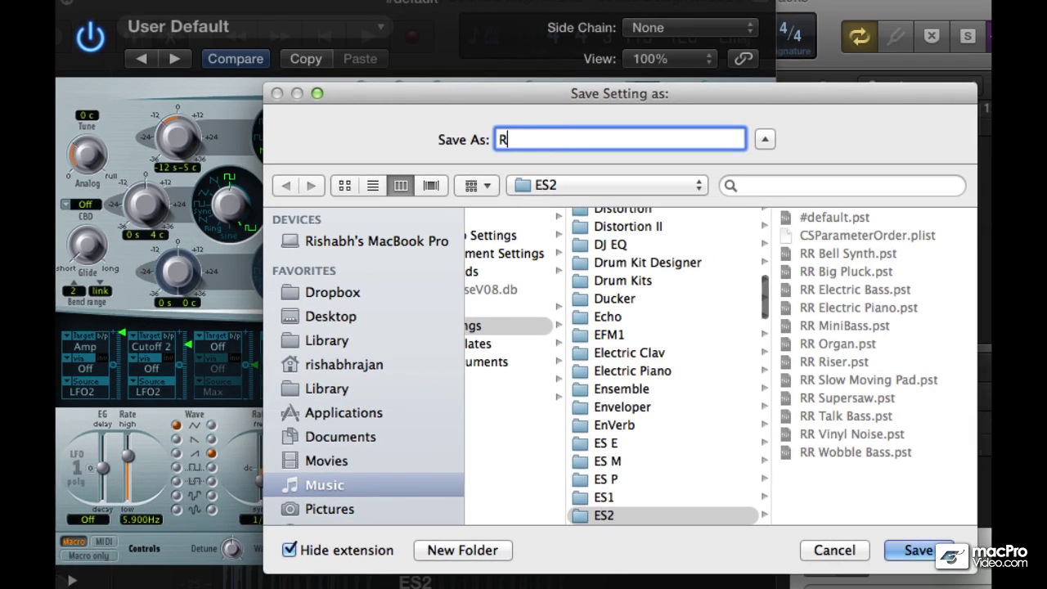
text(R PUMPING S)
key(BackSpace)
key(BackSpace)
key(BackSpace)
key(BackSpace)
key(BackSpace)
key(BackSpace)
key(BackSpace)
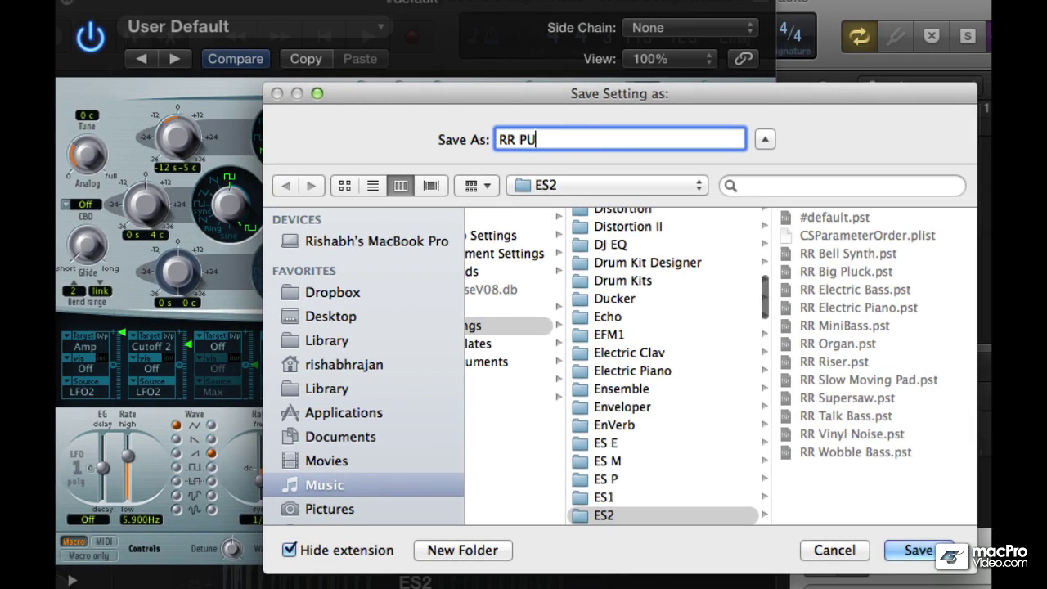
key(BackSpace)
text(umping Synth)
key(Return)
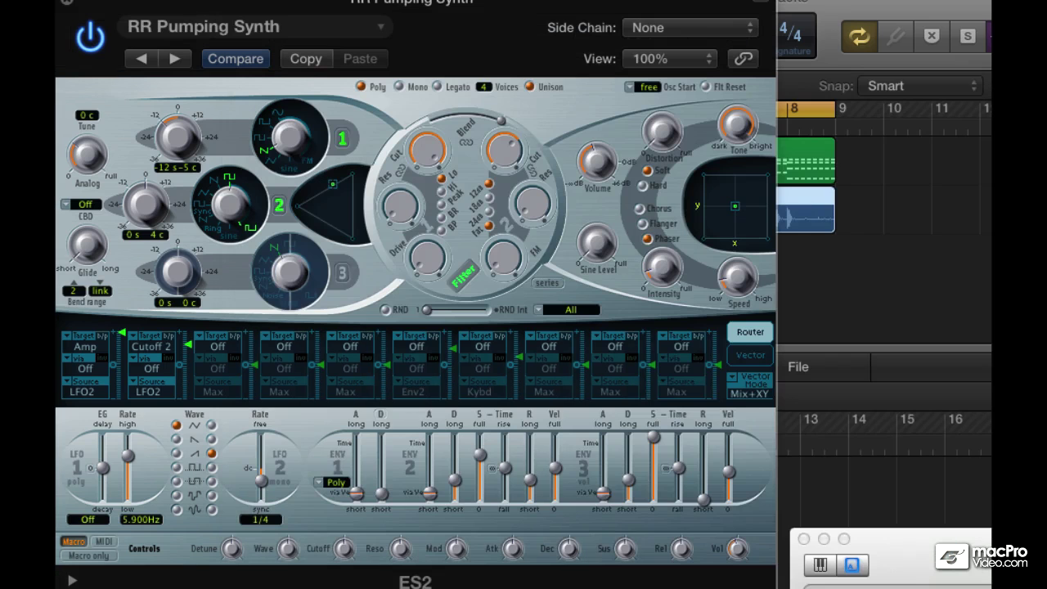